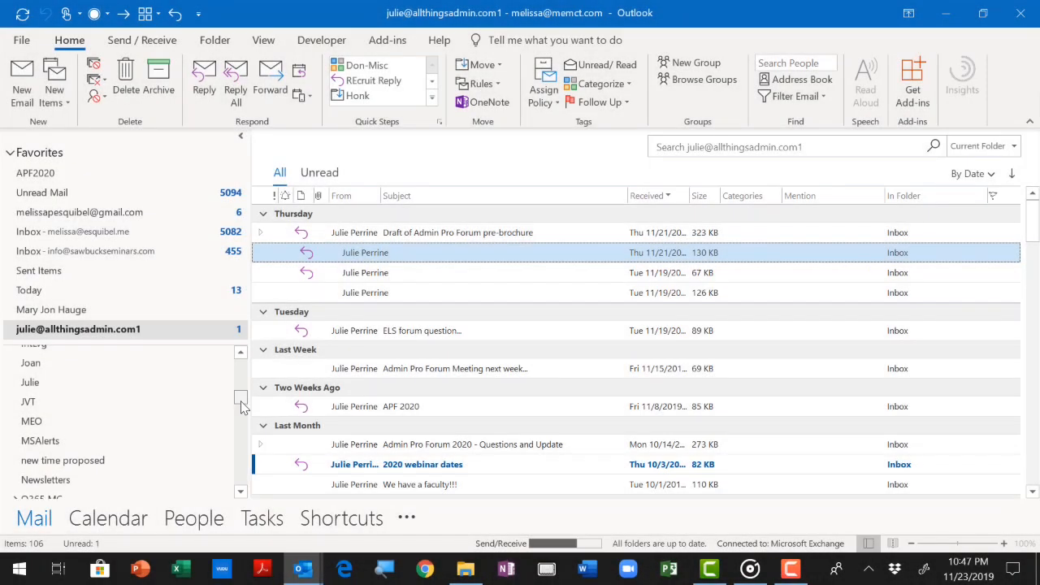
- Find the MEO folder in the folder list and add it to Favorites
left_click_drag(241, 399, 243, 410)
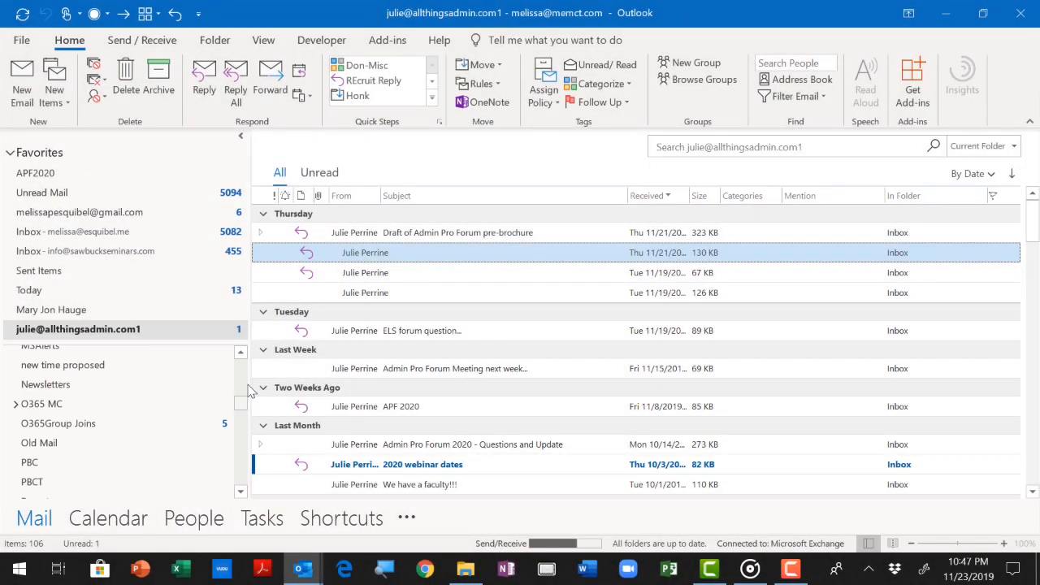
left_click(243, 356)
left_click(243, 358)
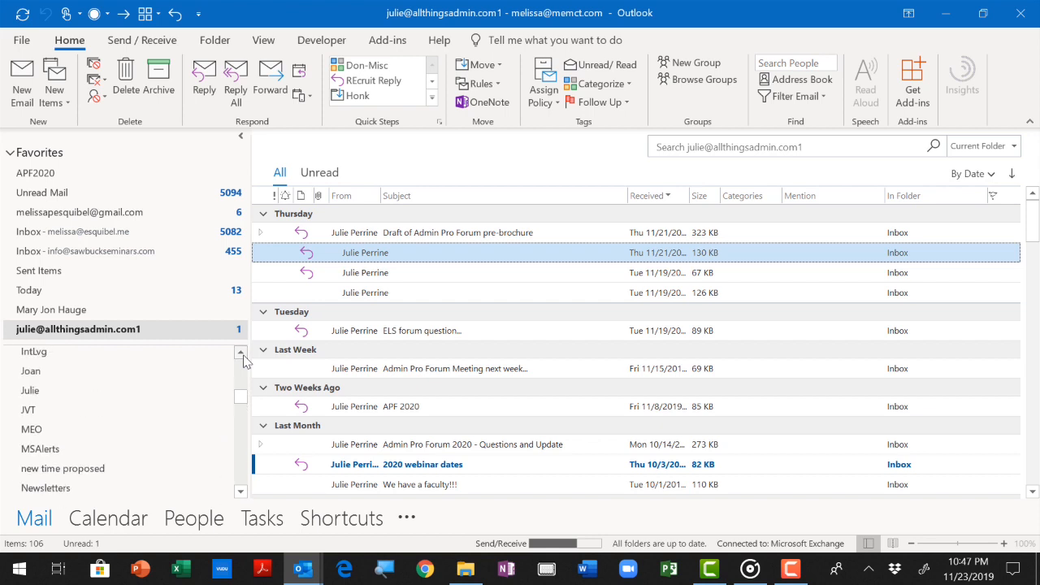
left_click(45, 432)
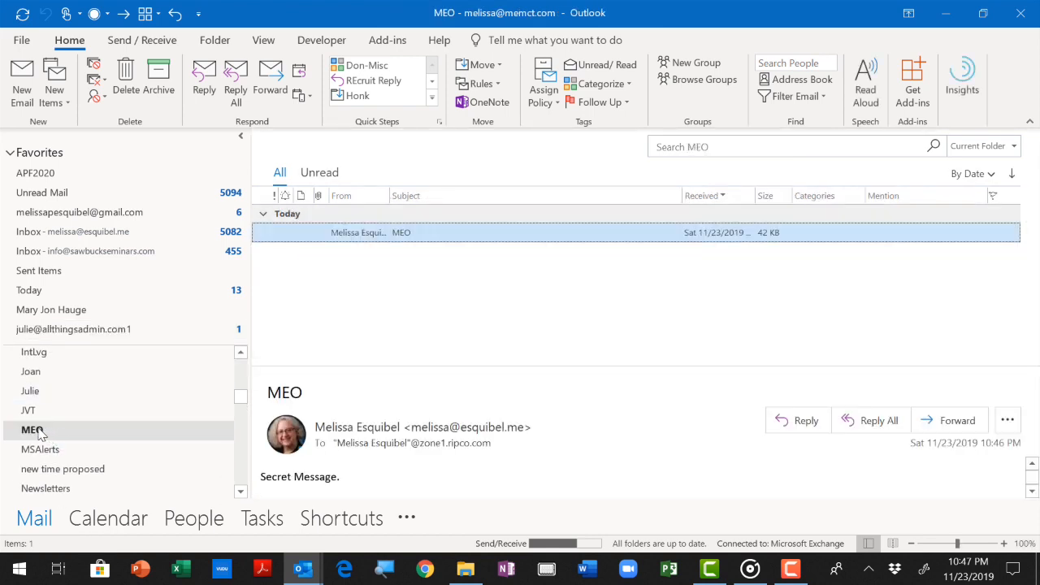
right_click(39, 433)
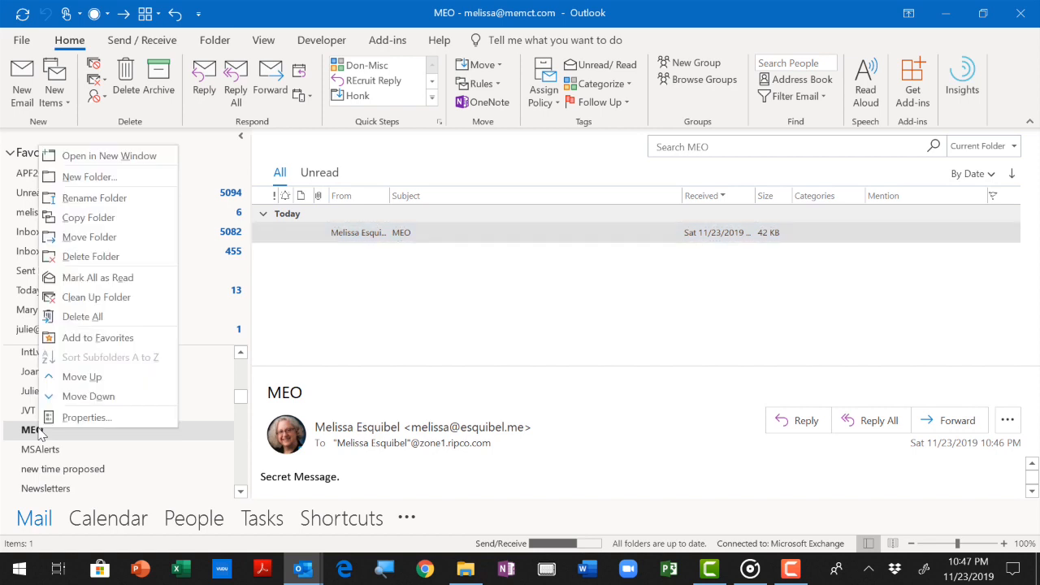
left_click(130, 341)
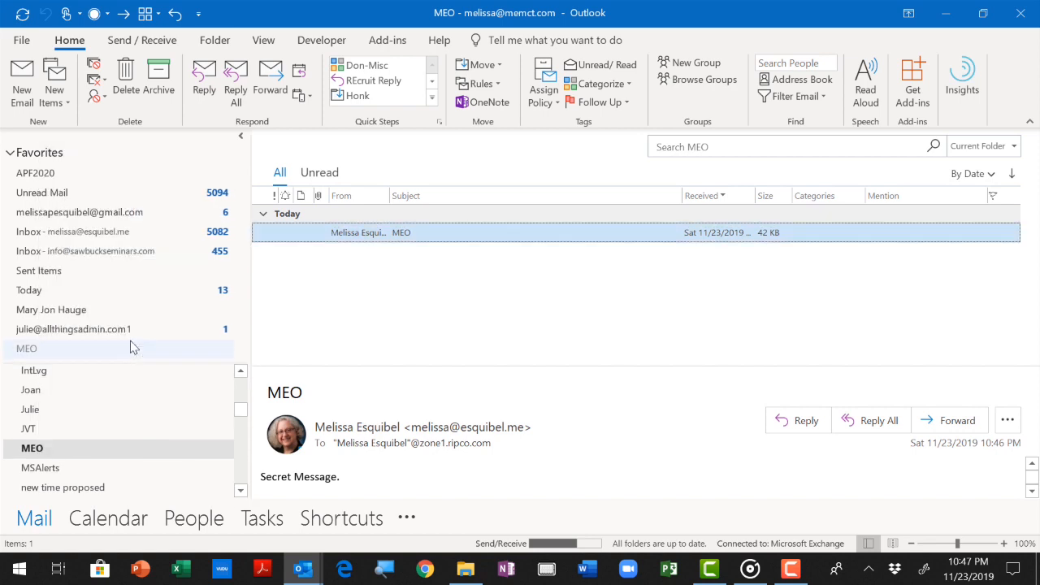
- Open MEO from Favorites and mark its only message as unread
left_click(74, 355)
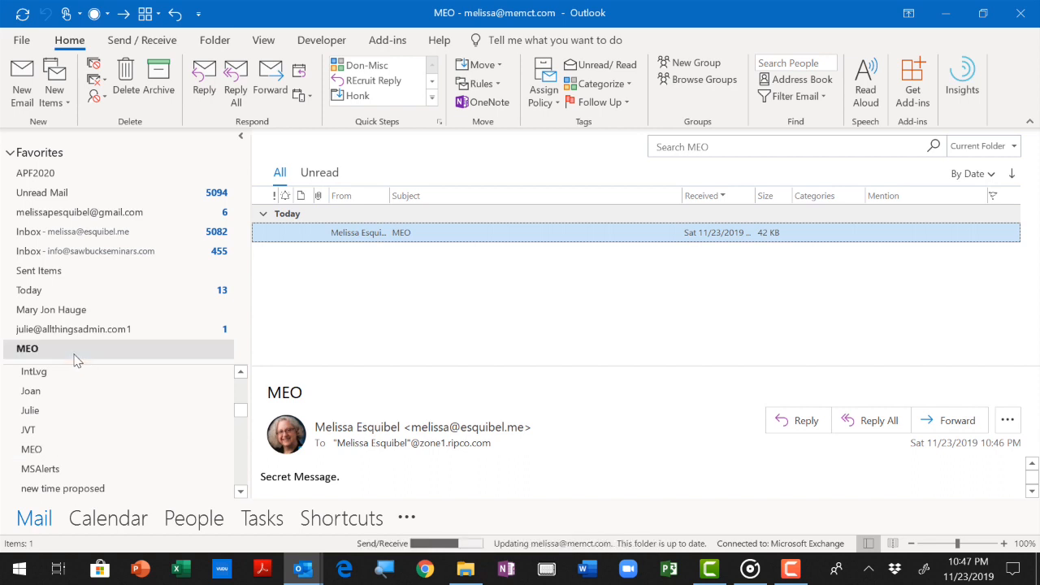
right_click(364, 235)
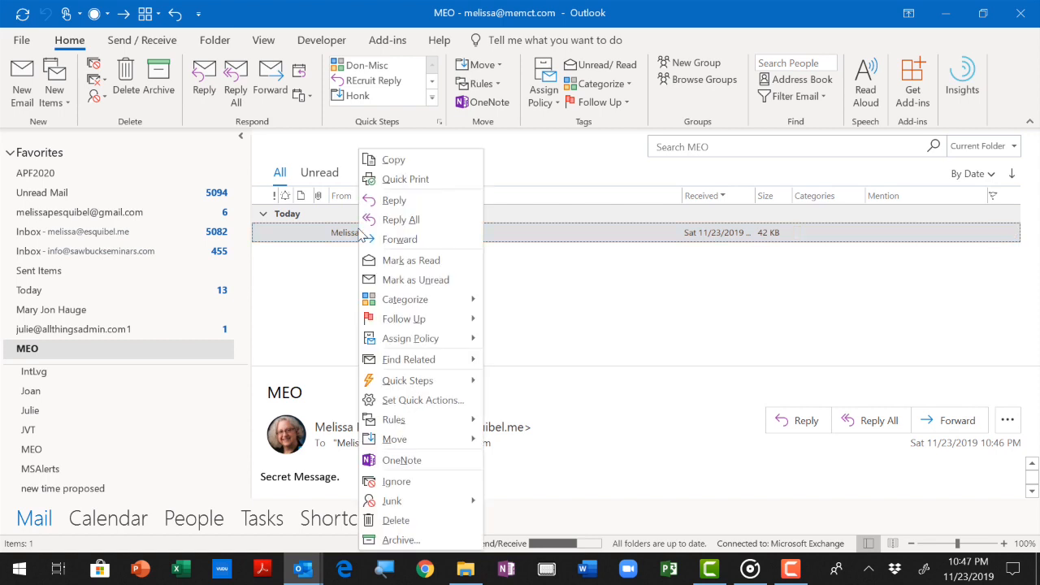
left_click(429, 284)
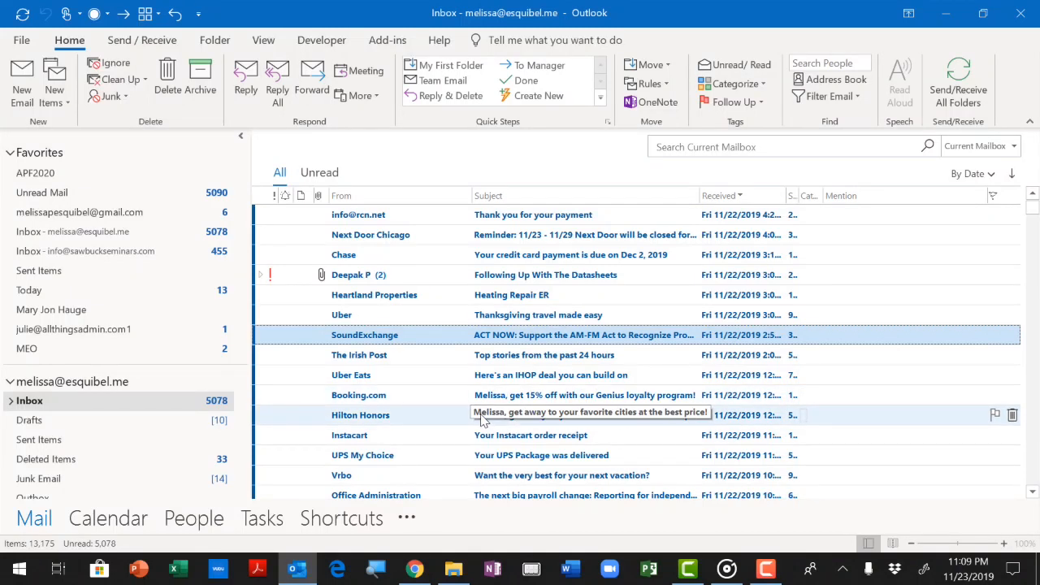
- Create a new color category named 3_Route for Review and assign it to the Hilton Honors message
right_click(481, 418)
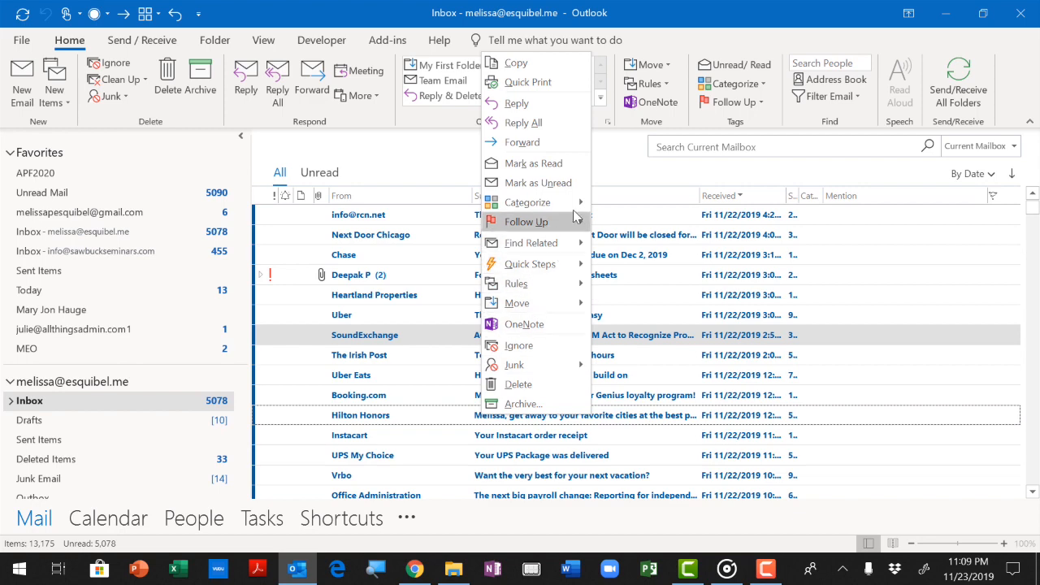
mouse_move(576, 205)
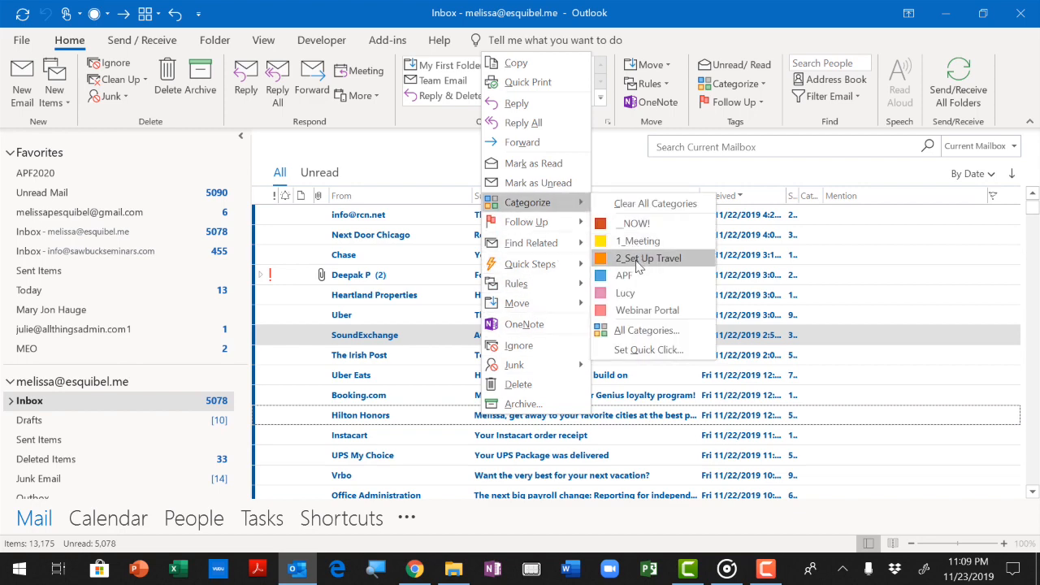
left_click(632, 335)
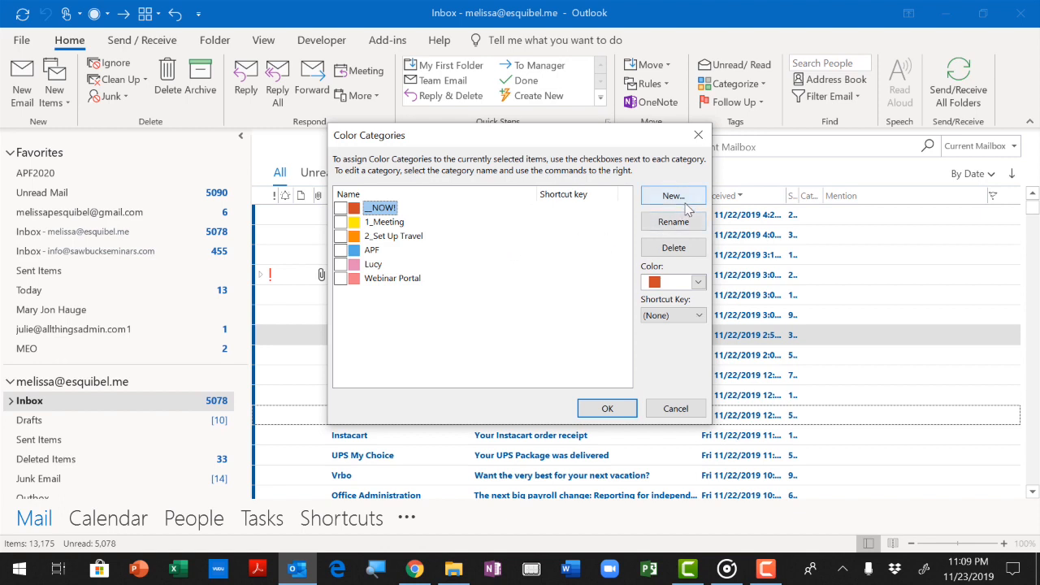
left_click(673, 196)
type("3_Route for Review")
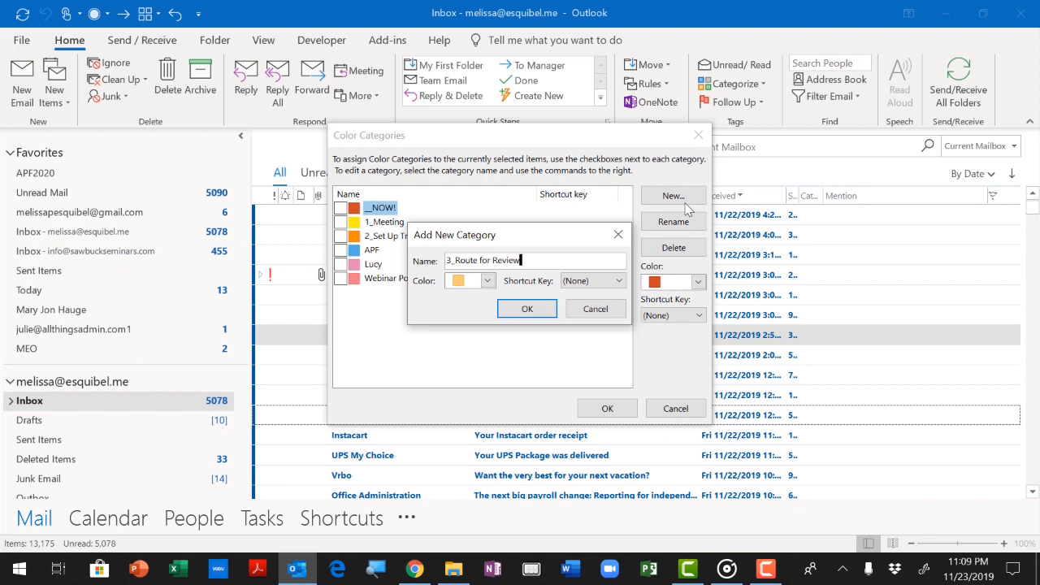
left_click(538, 310)
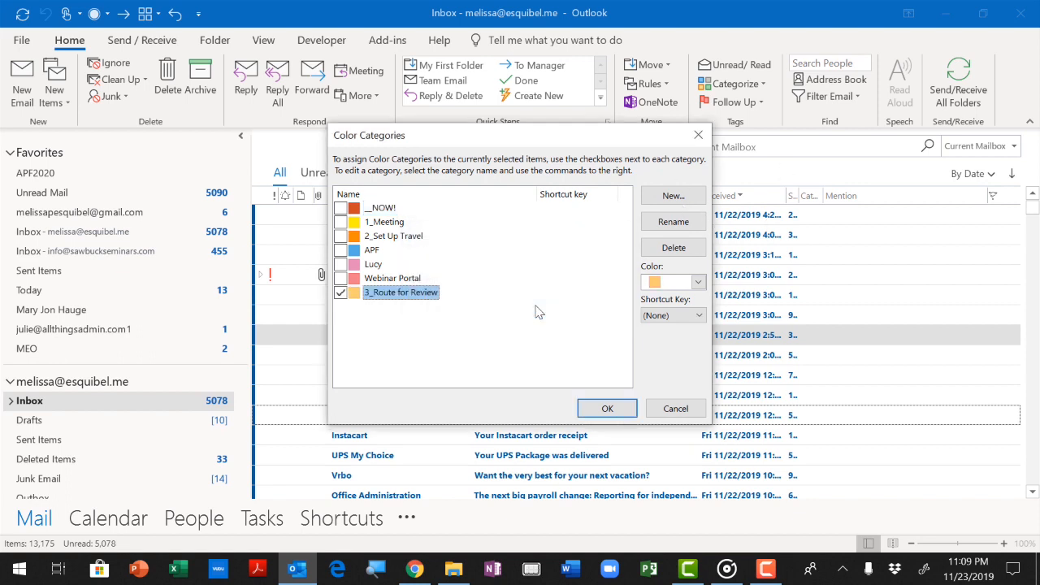
left_click(607, 408)
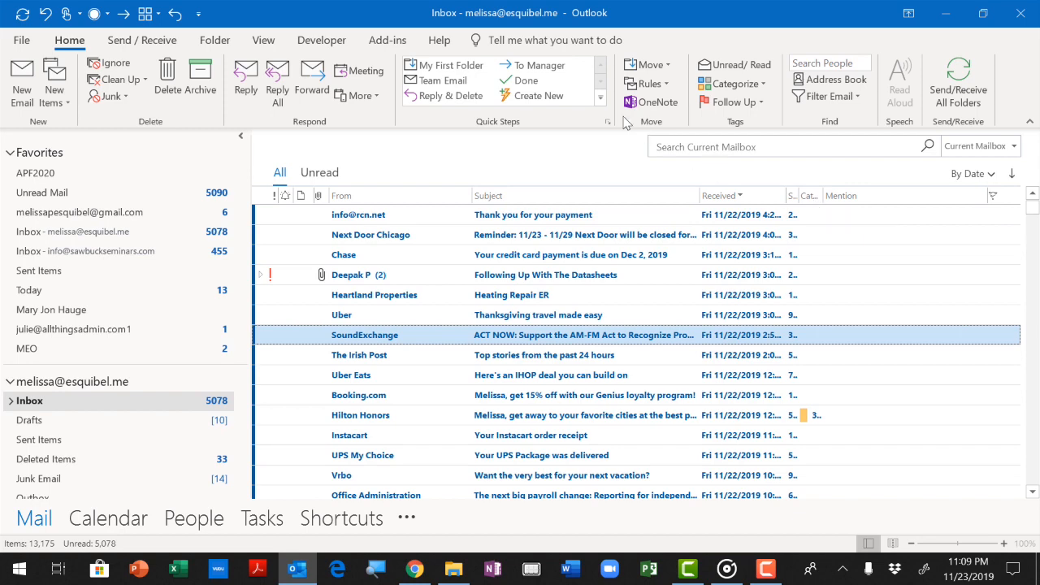
- Create a Quick Step that categorizes messages as 2_Set Up Travel, keeping its default name
left_click(600, 98)
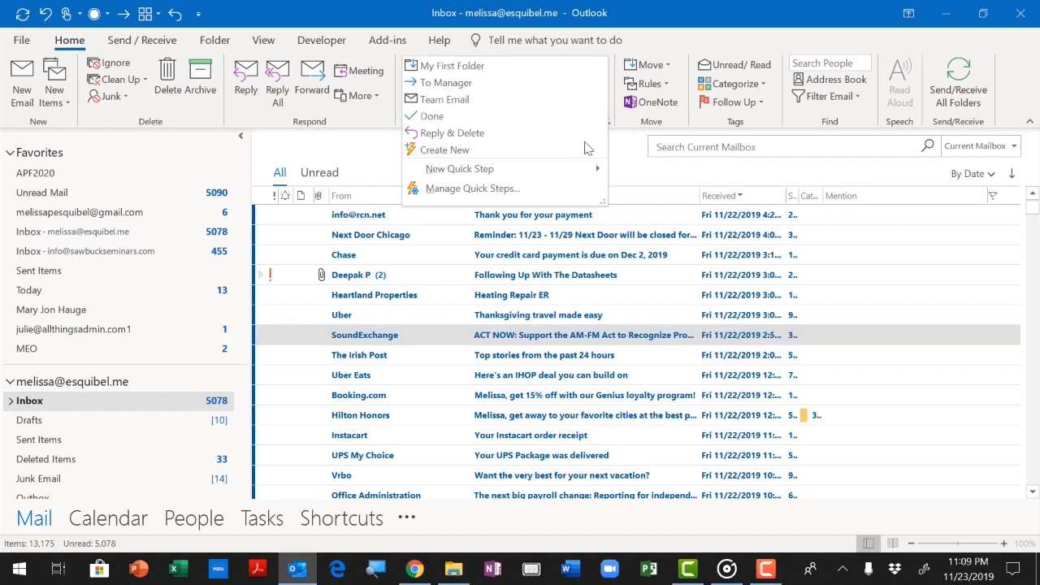
mouse_move(575, 171)
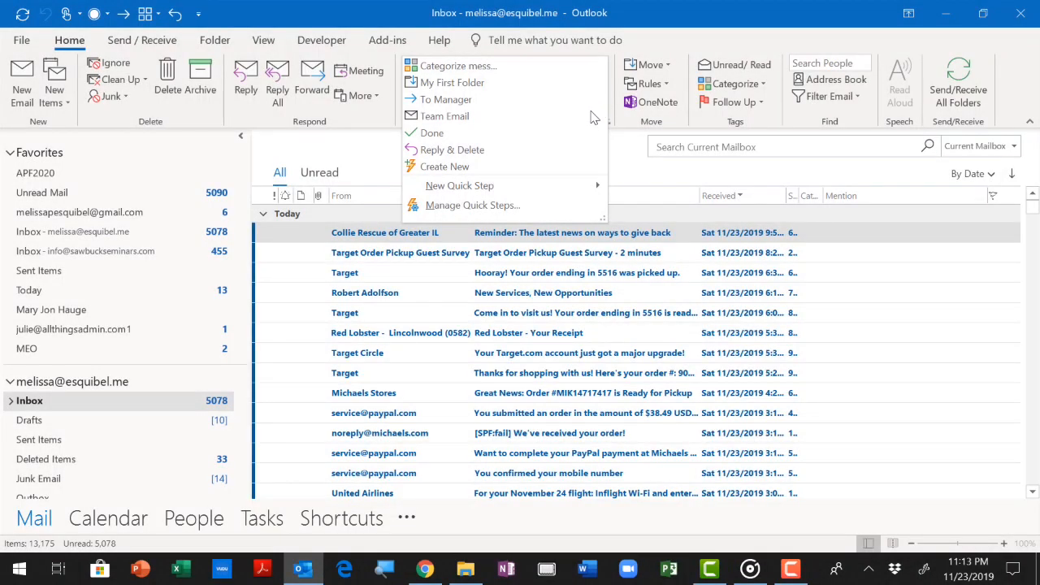
left_click(453, 166)
left_click(452, 167)
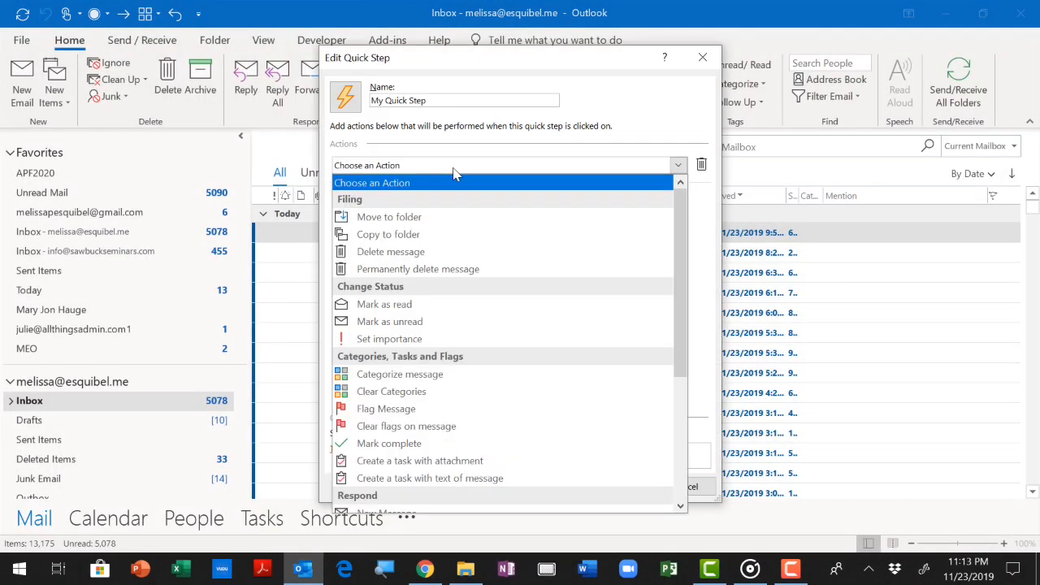
left_click(402, 375)
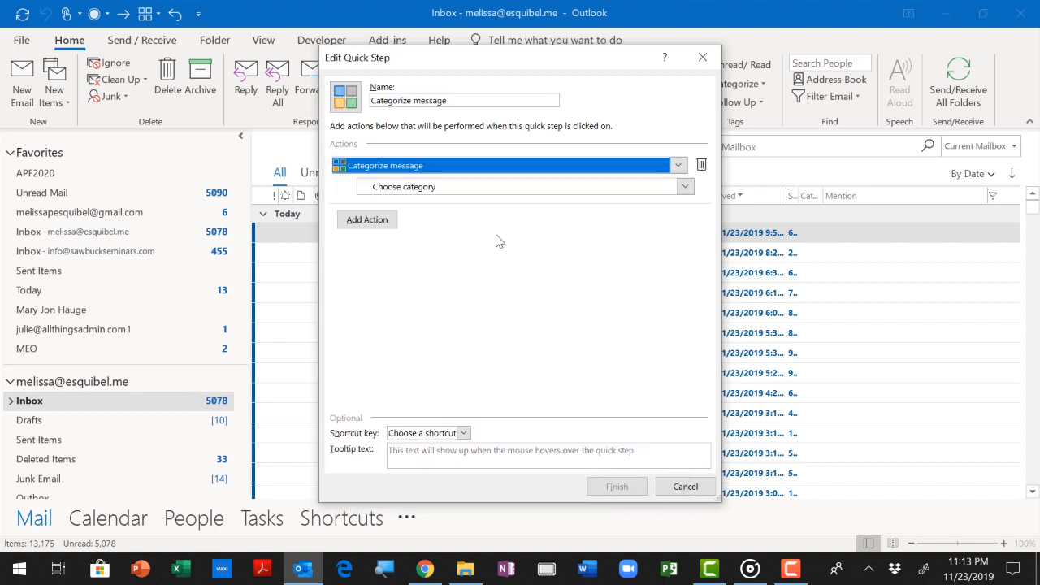
left_click(529, 188)
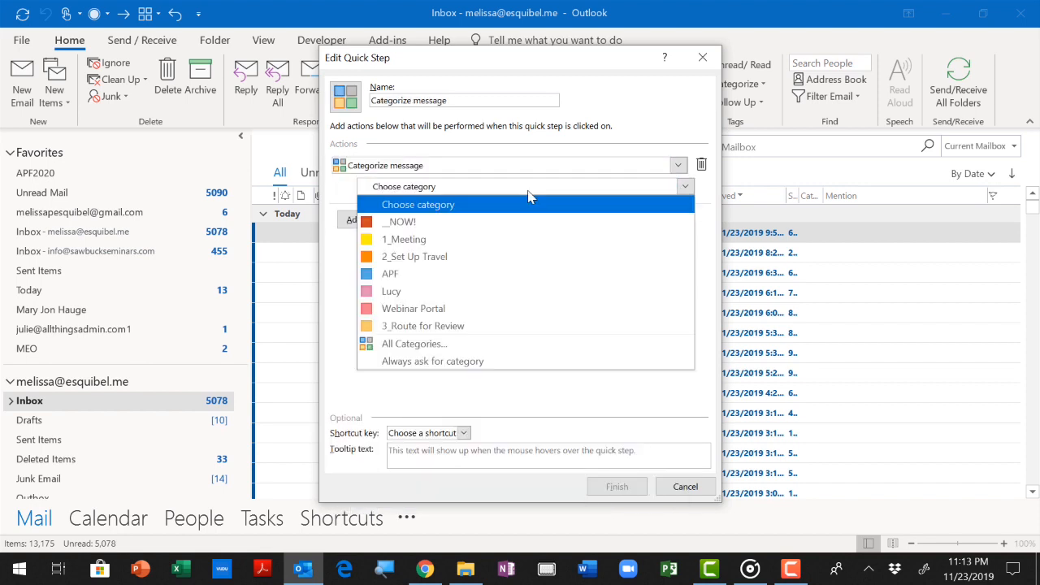
left_click(491, 258)
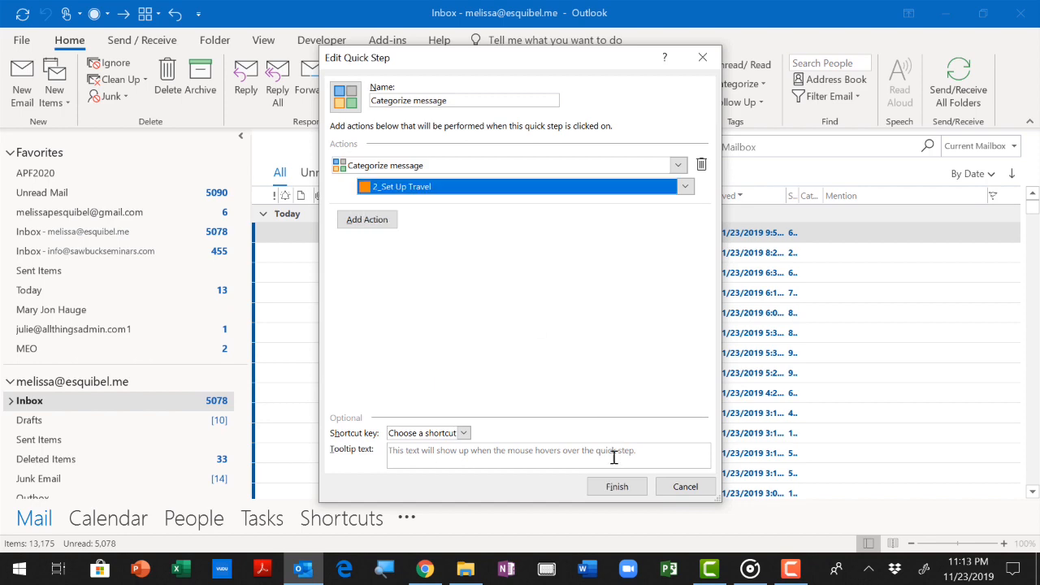
left_click(621, 487)
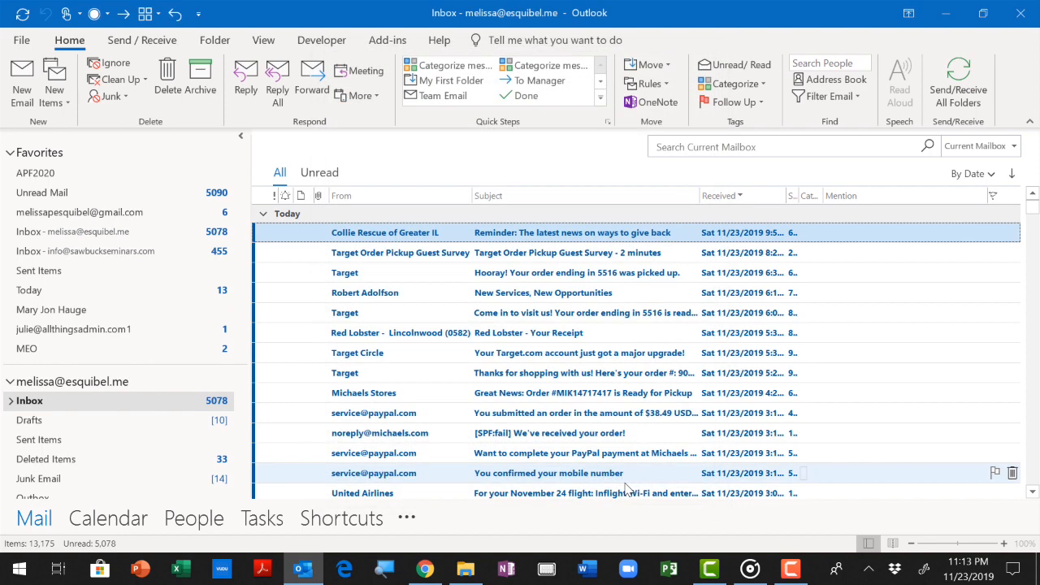
- Arrange the inbox messages by category and collapse all groups
left_click(808, 197)
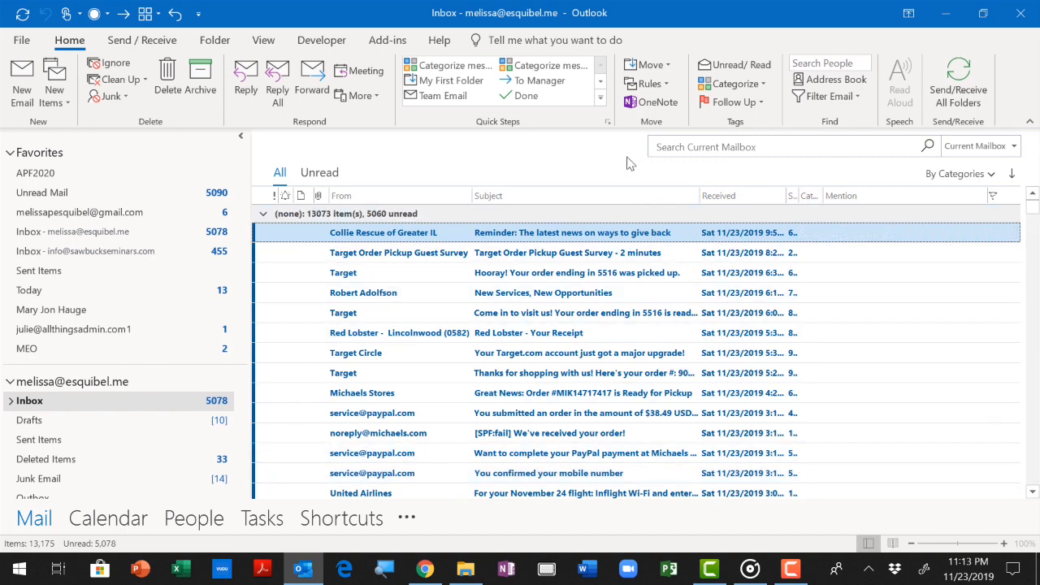
left_click(265, 40)
left_click(600, 97)
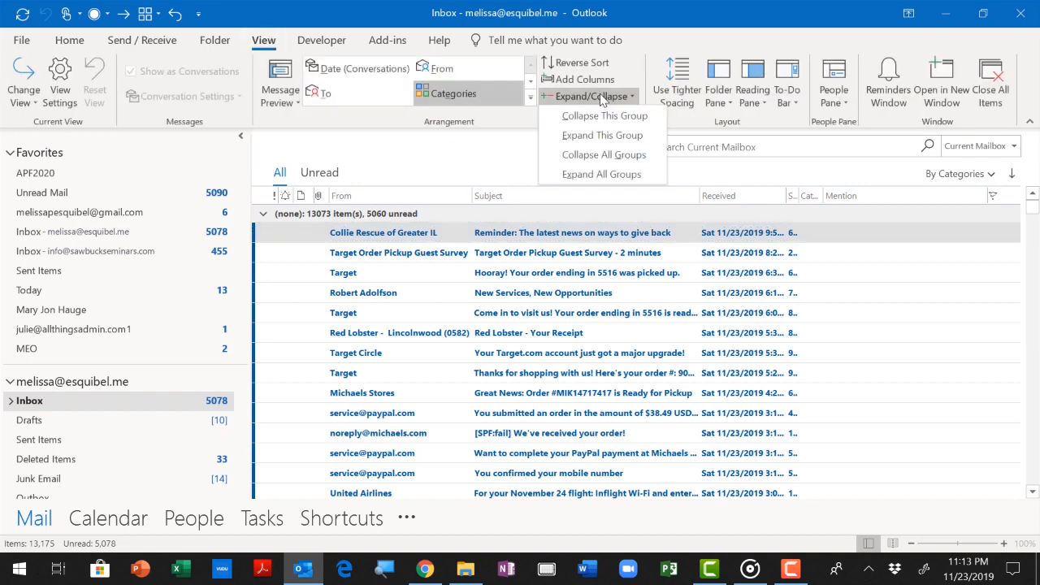
left_click(603, 161)
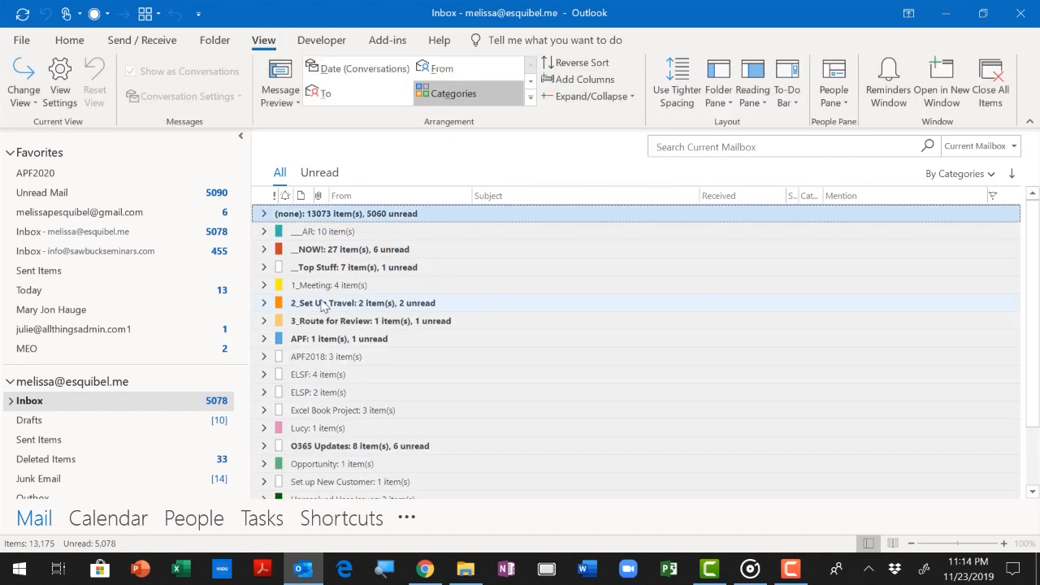
left_click(273, 290)
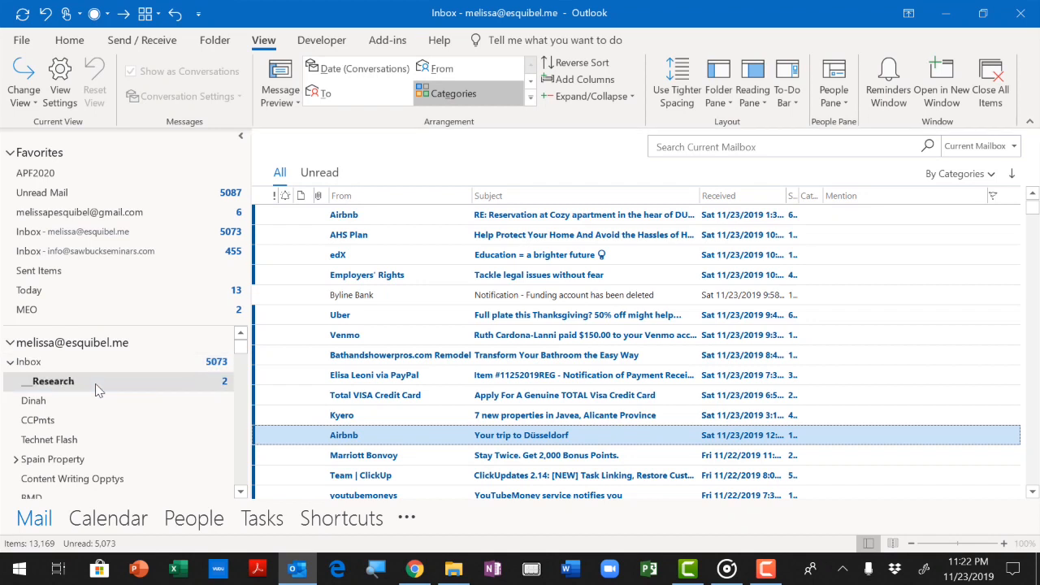
- Open the __Research folder and create a Quick Step that moves messages to it without marking them as read
left_click(96, 391)
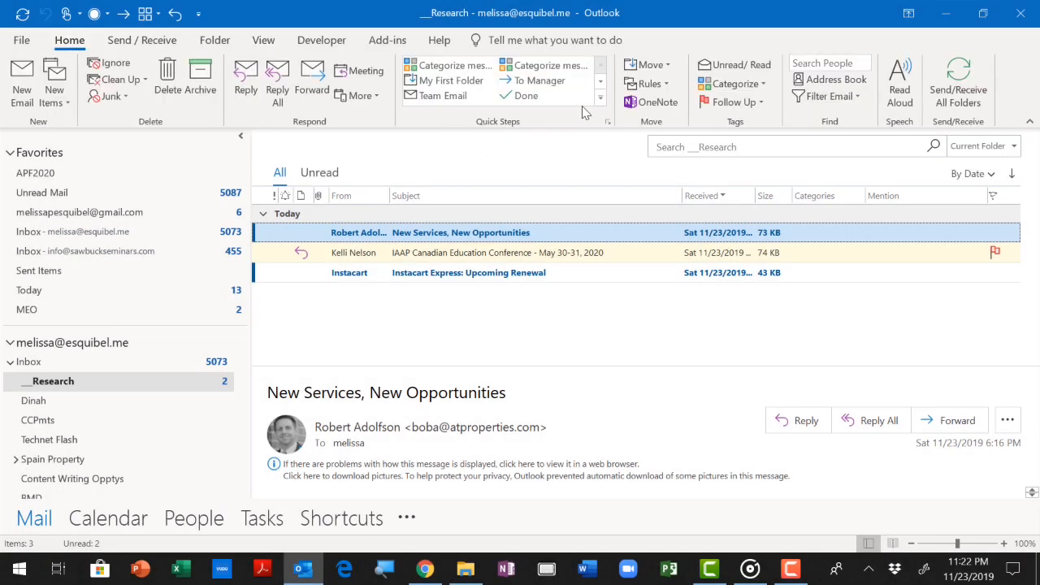
left_click(599, 98)
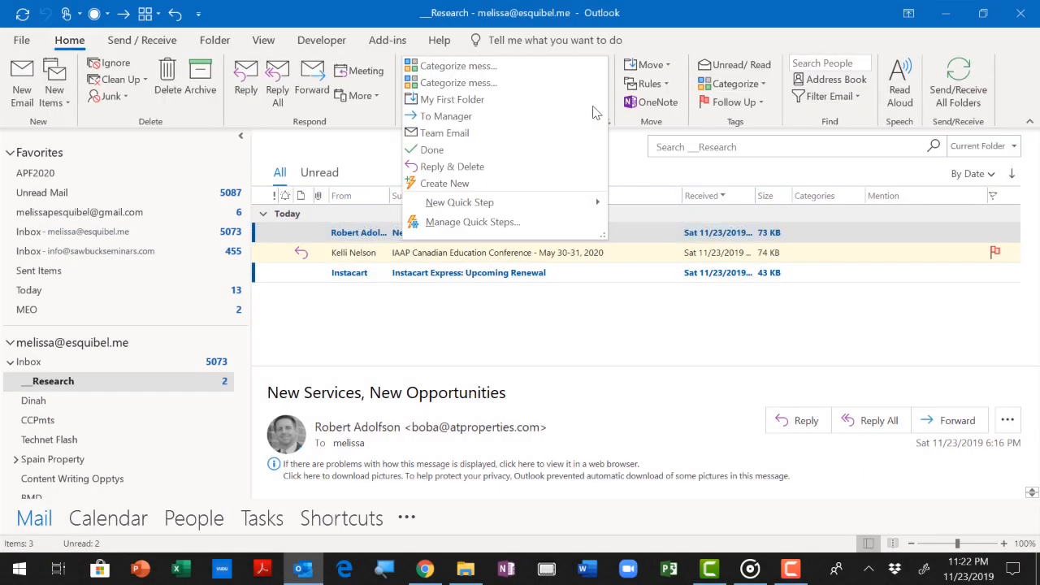
mouse_move(526, 209)
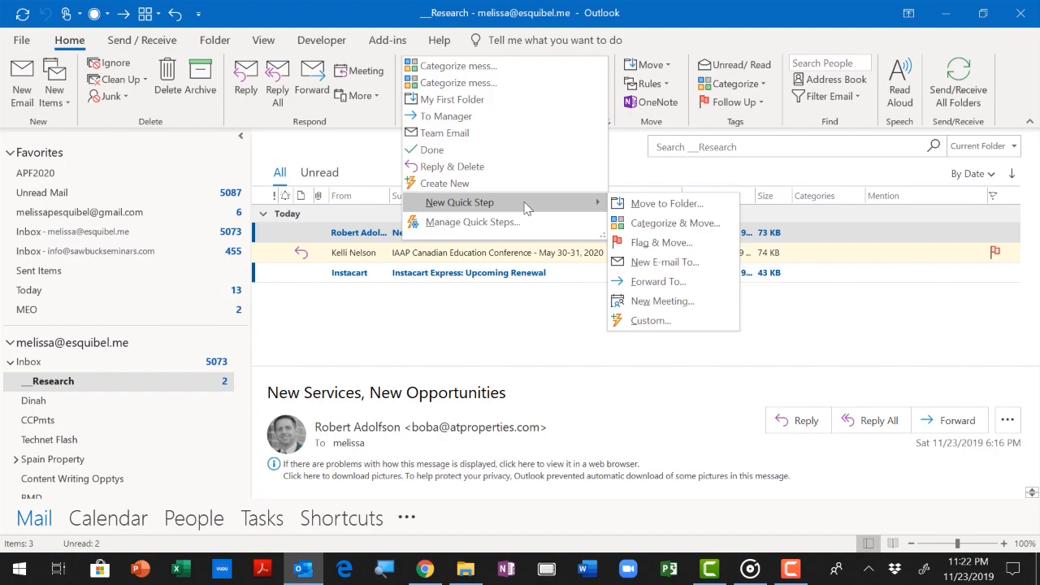
left_click(639, 205)
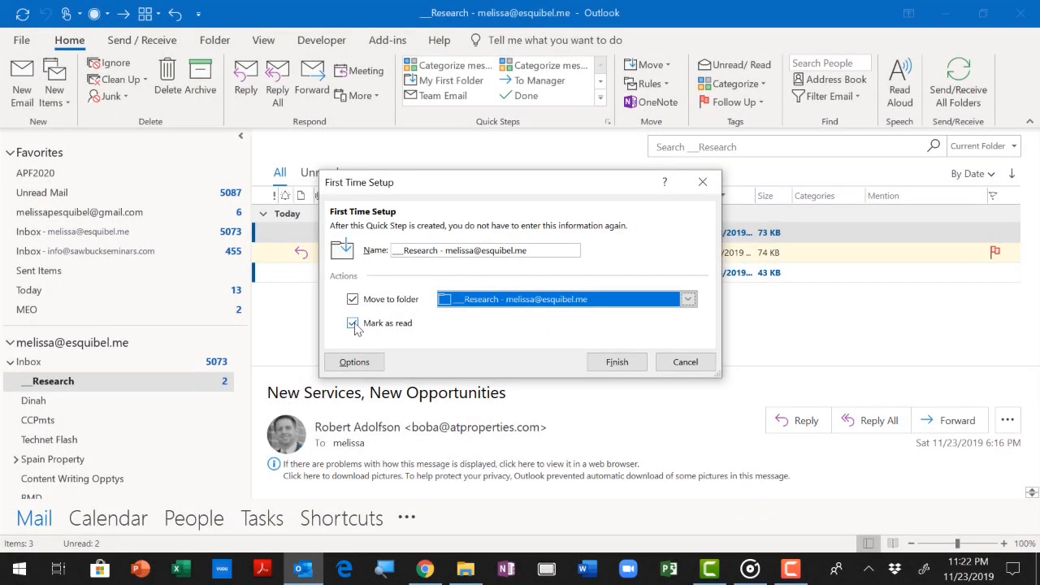
left_click(354, 323)
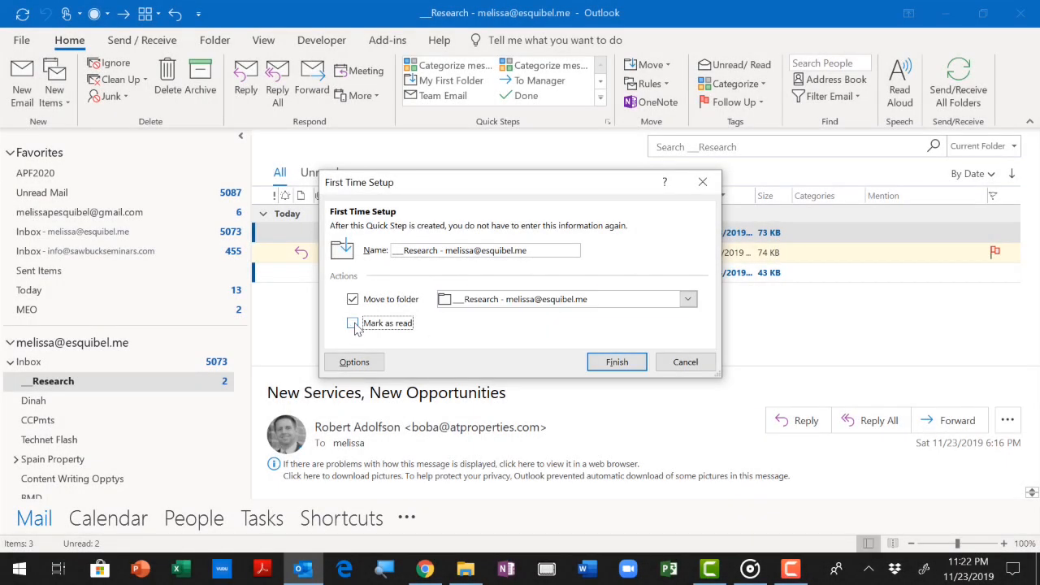
left_click(617, 362)
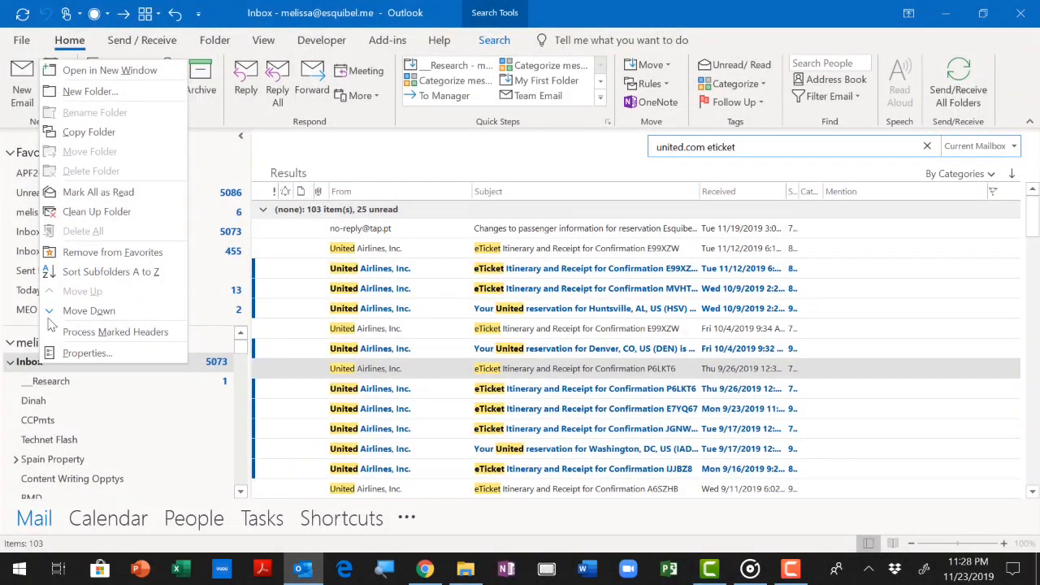
- Create a subfolder of the Inbox named Create Travel Itinerary
left_click(91, 92)
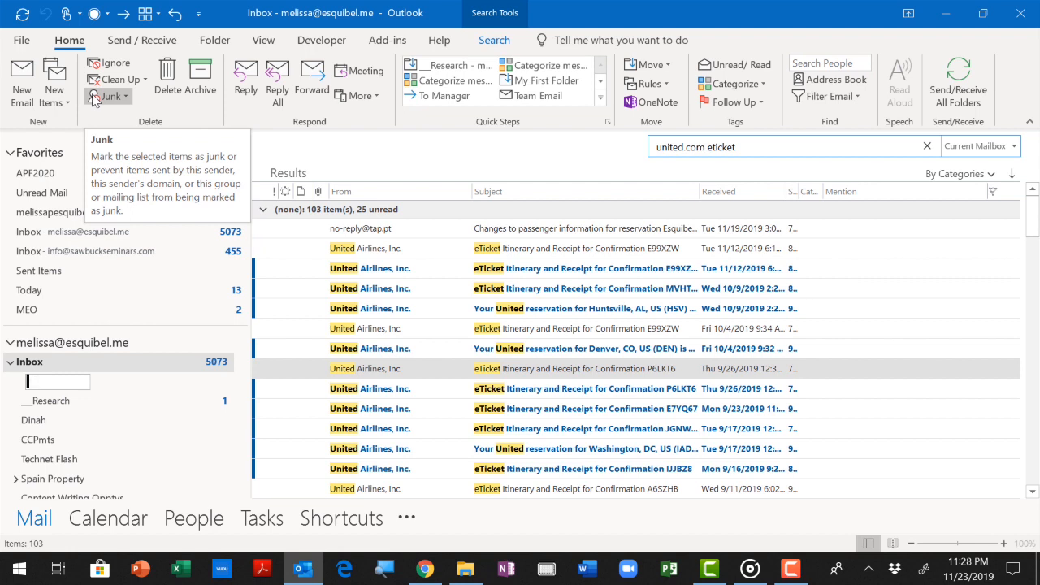
type("C")
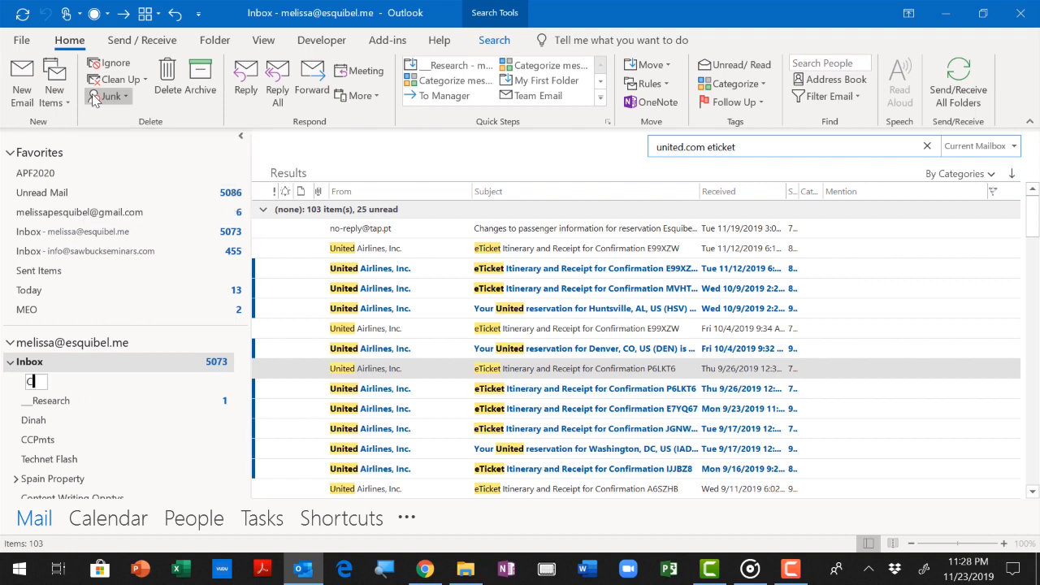
type("reate Travel Itinerary")
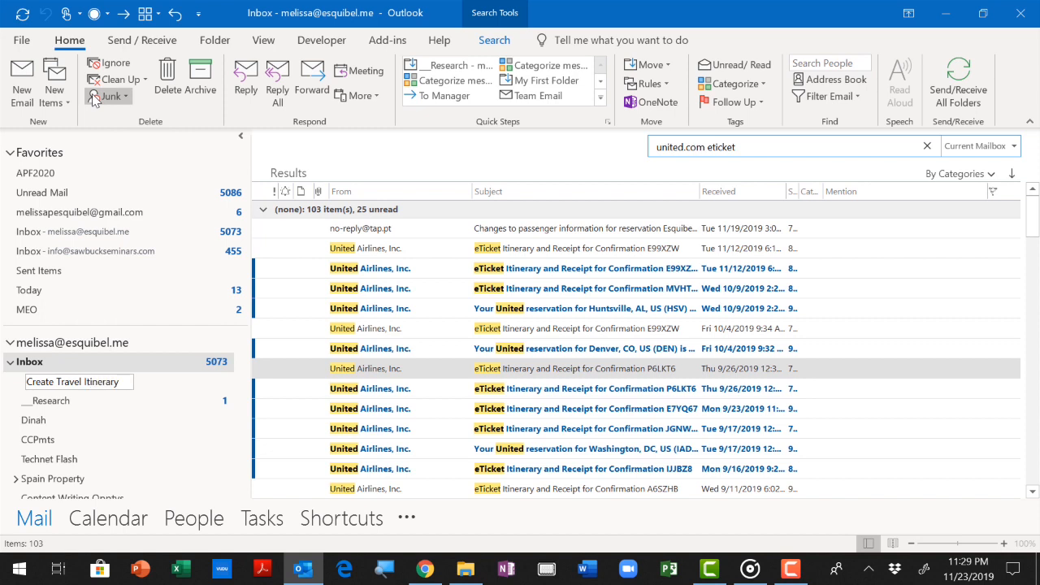
key("Return")
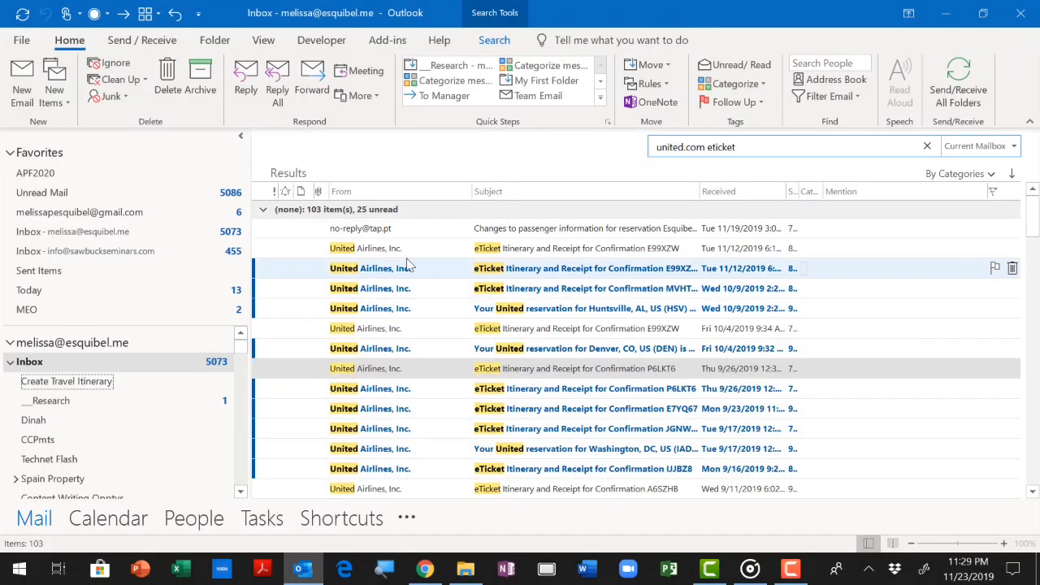
- Start a rule from a United Airlines eTicket message, matching that sender and subjects containing "eTicket Itinerary"
right_click(409, 256)
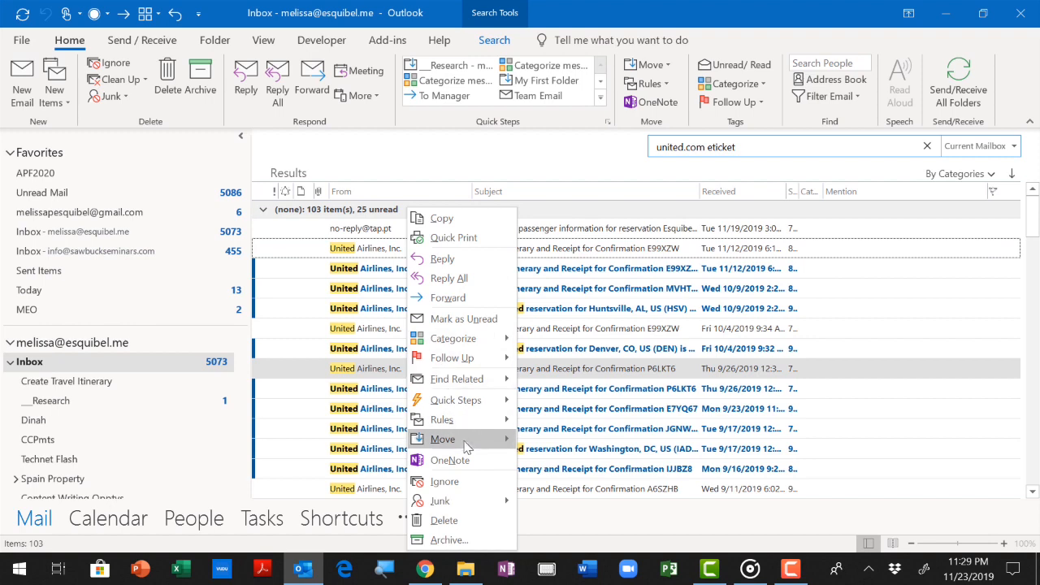
mouse_move(463, 426)
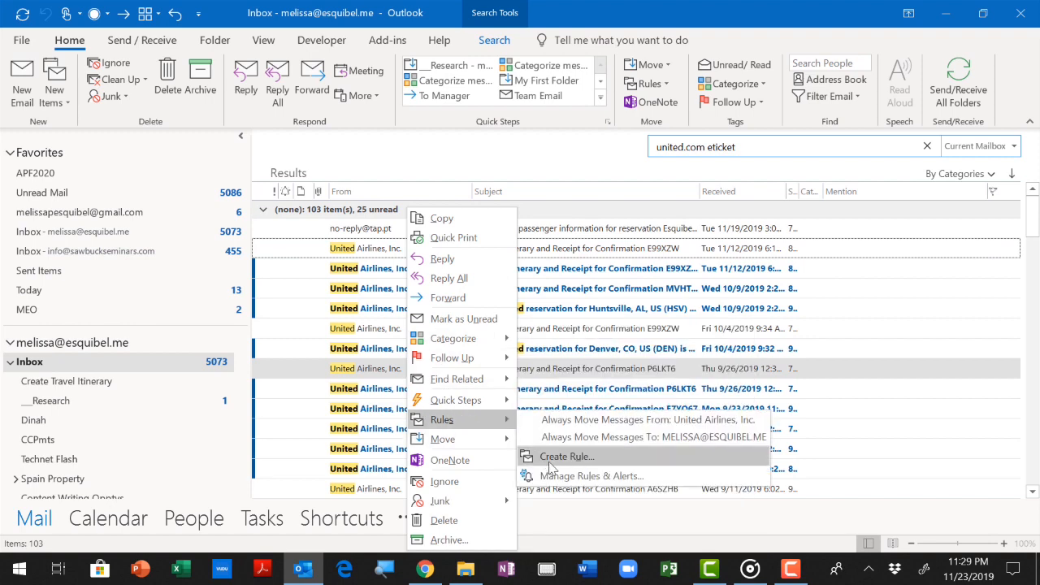
left_click(540, 521)
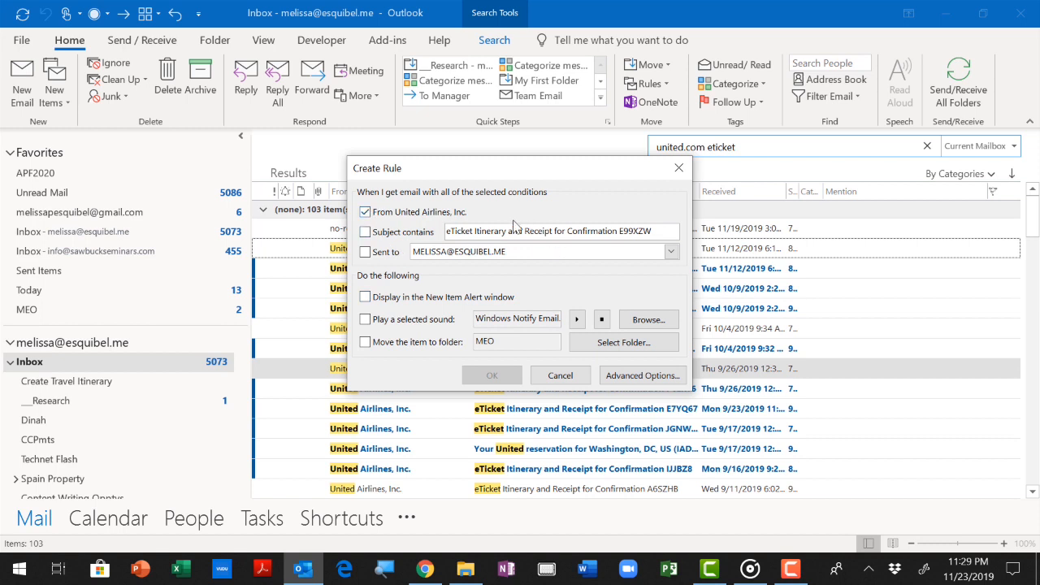
left_click_drag(509, 232, 706, 229)
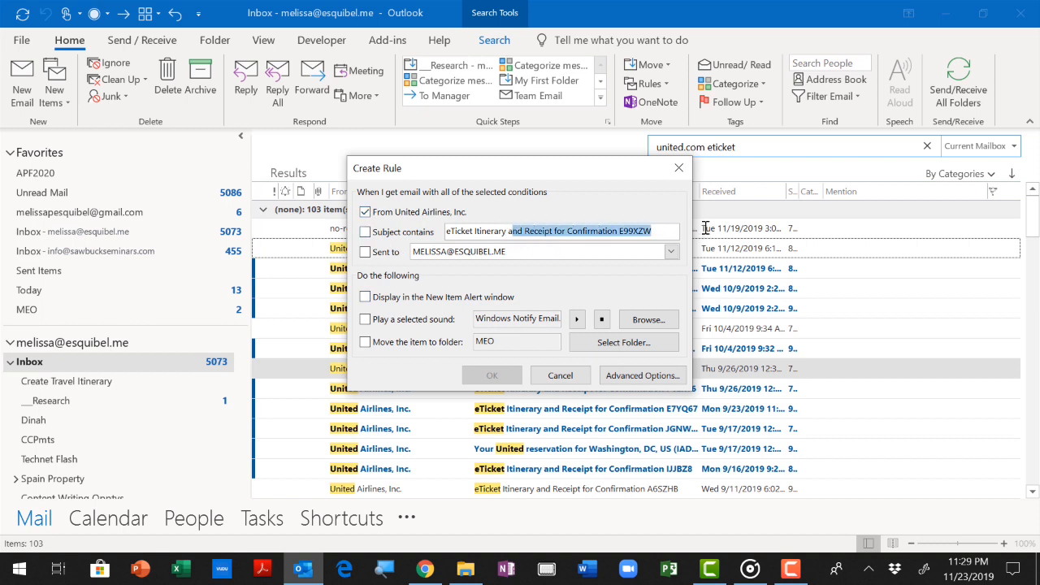
key("BackSpace")
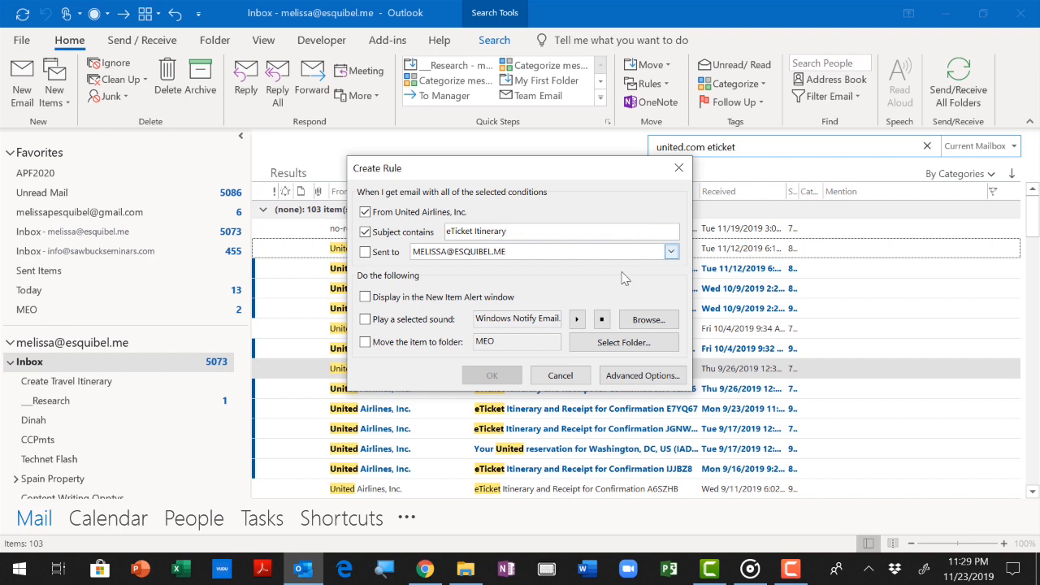
- Set the rule to move matching messages to the Create Travel Itinerary folder under the Inbox
left_click(365, 342)
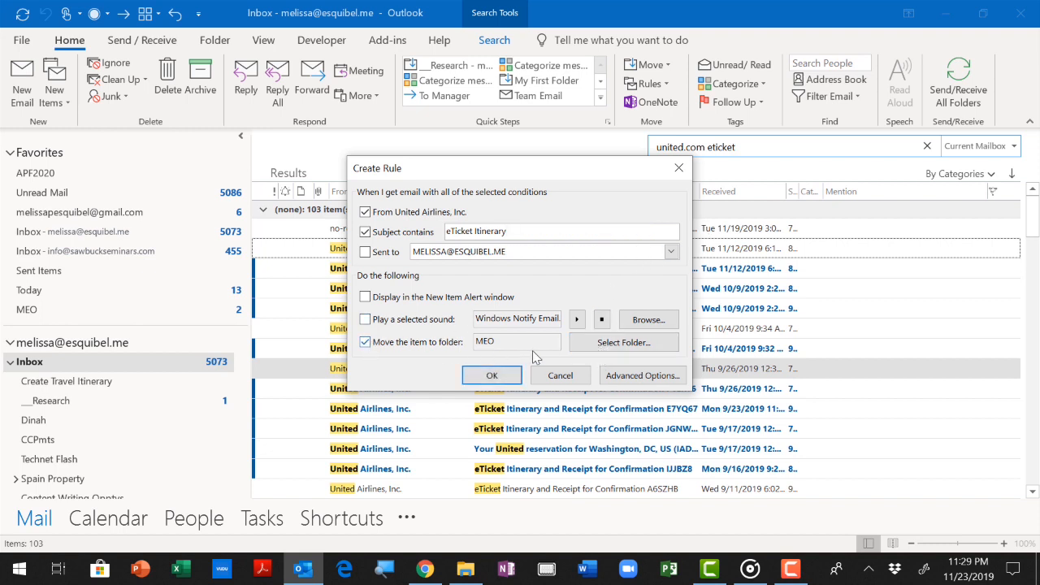
left_click(618, 343)
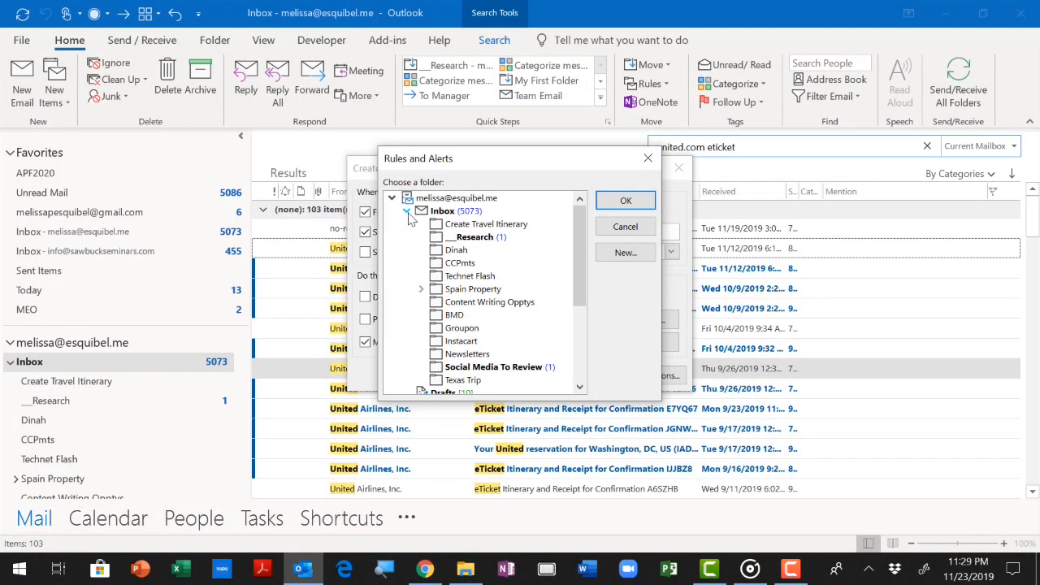
left_click(470, 230)
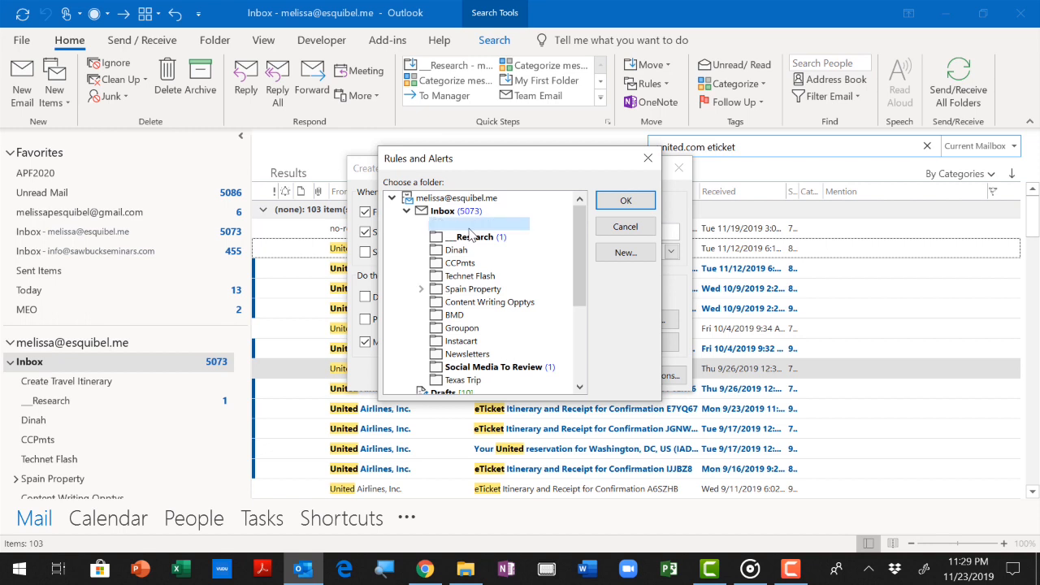
left_click(624, 204)
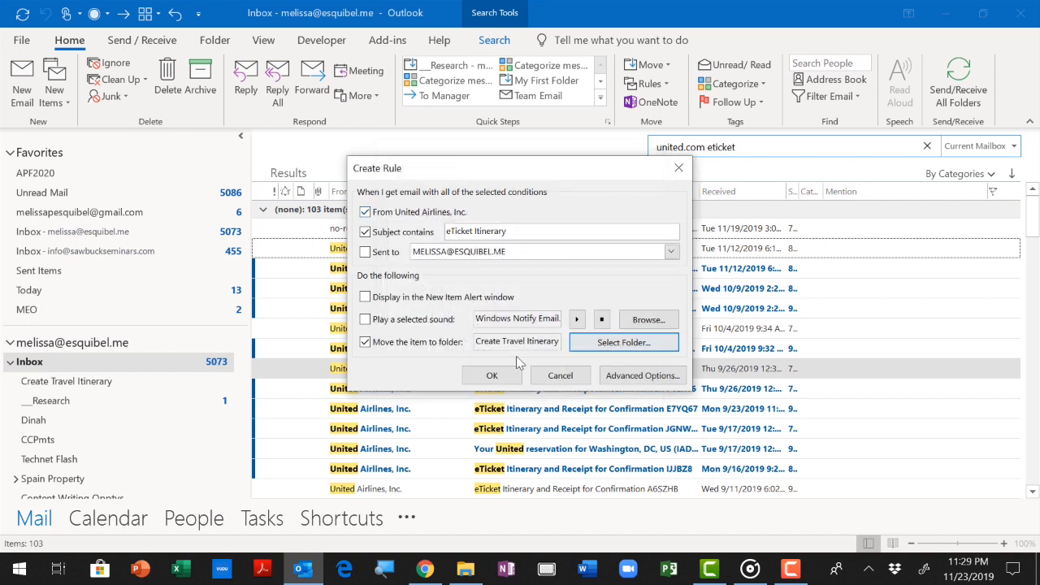
- Save the United Airlines rule and run it now on messages already in the current folder
left_click(505, 378)
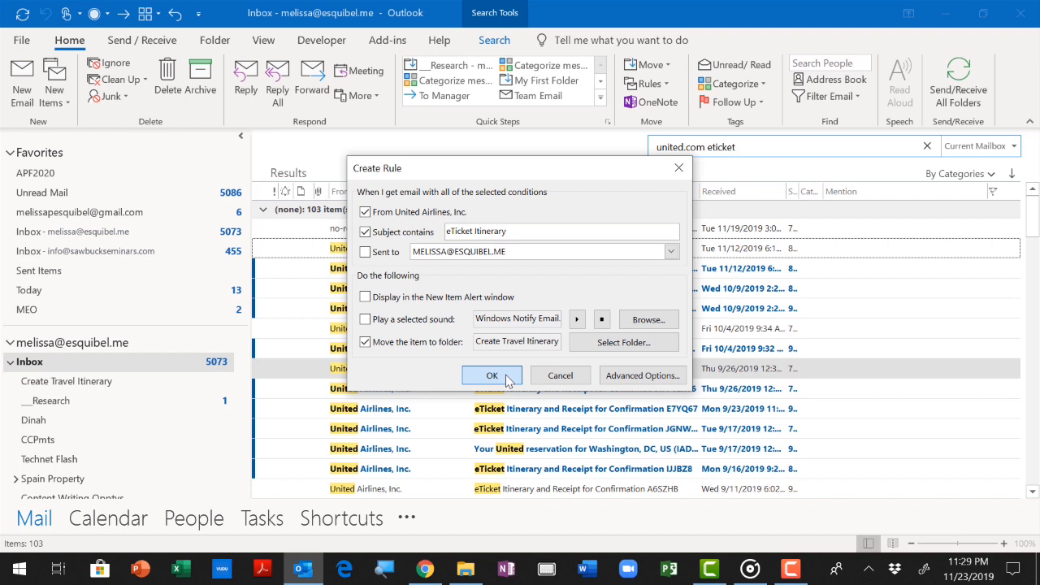
left_click(505, 378)
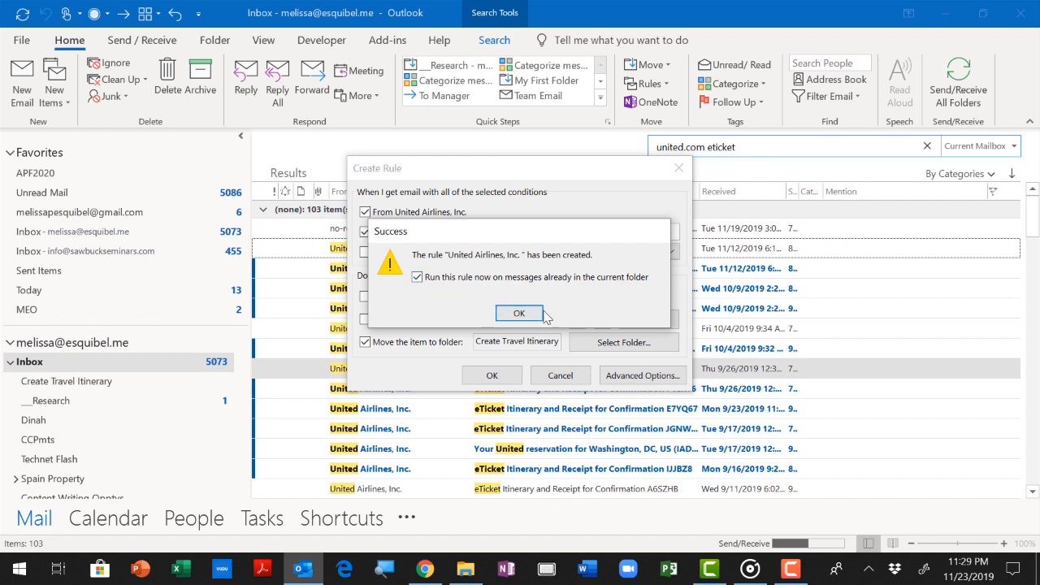
left_click(521, 313)
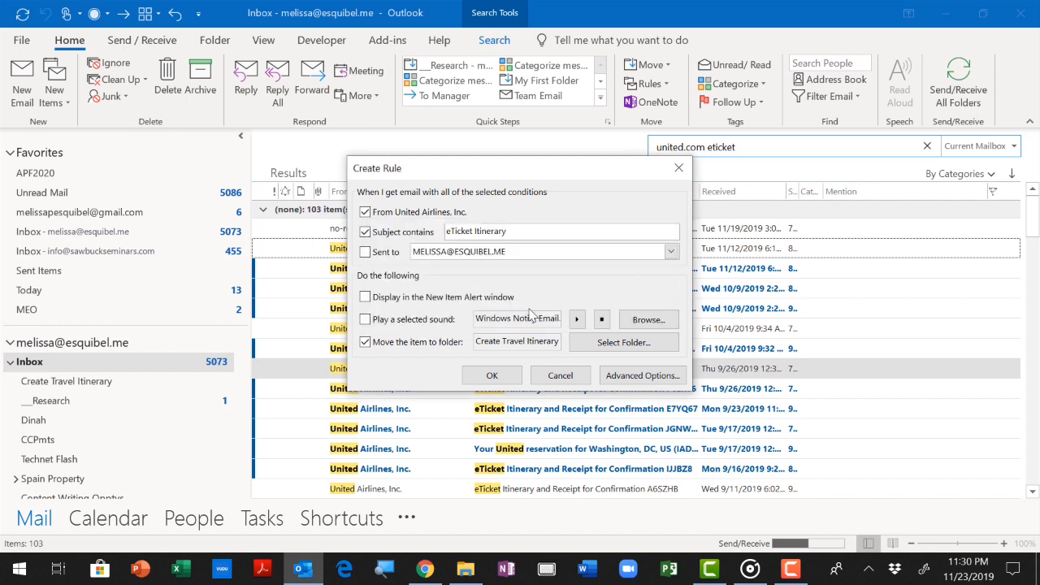